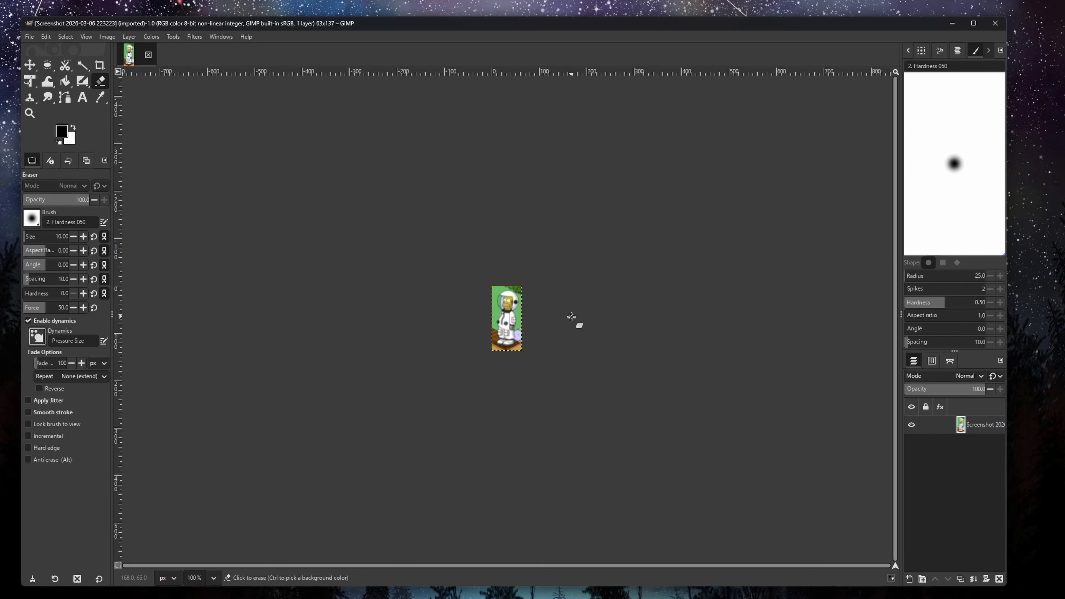
- Add a new transparent layer and move the screenshot layer above it in the layer stack
{"action": "right_click", "coordinate": [621, 328]}
{"action": "mouse_move", "coordinate": [651, 396]}
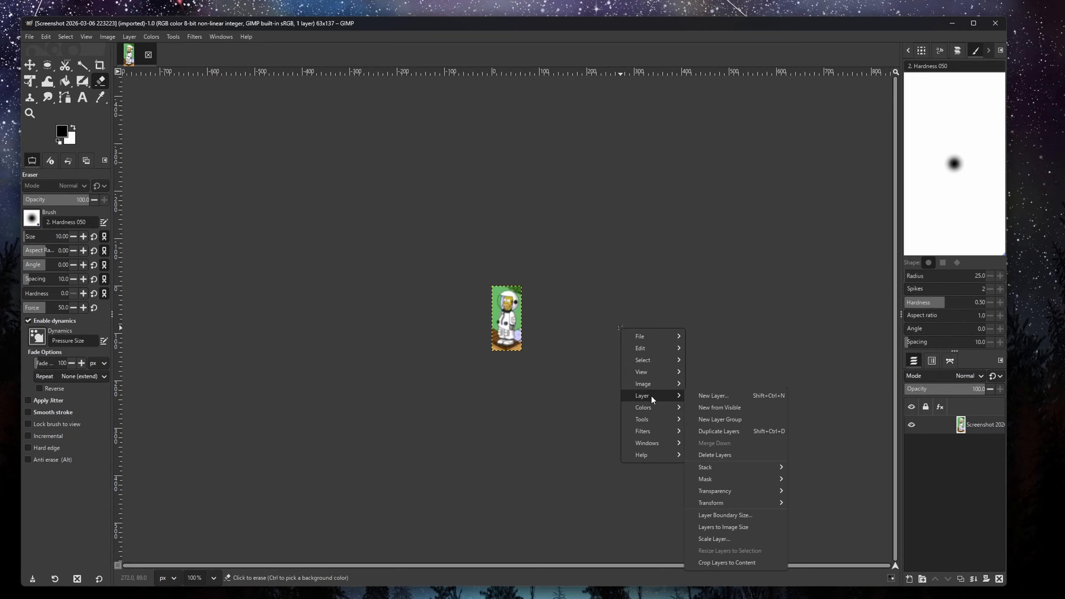
{"action": "left_click", "coordinate": [715, 396]}
{"action": "left_click", "coordinate": [589, 445]}
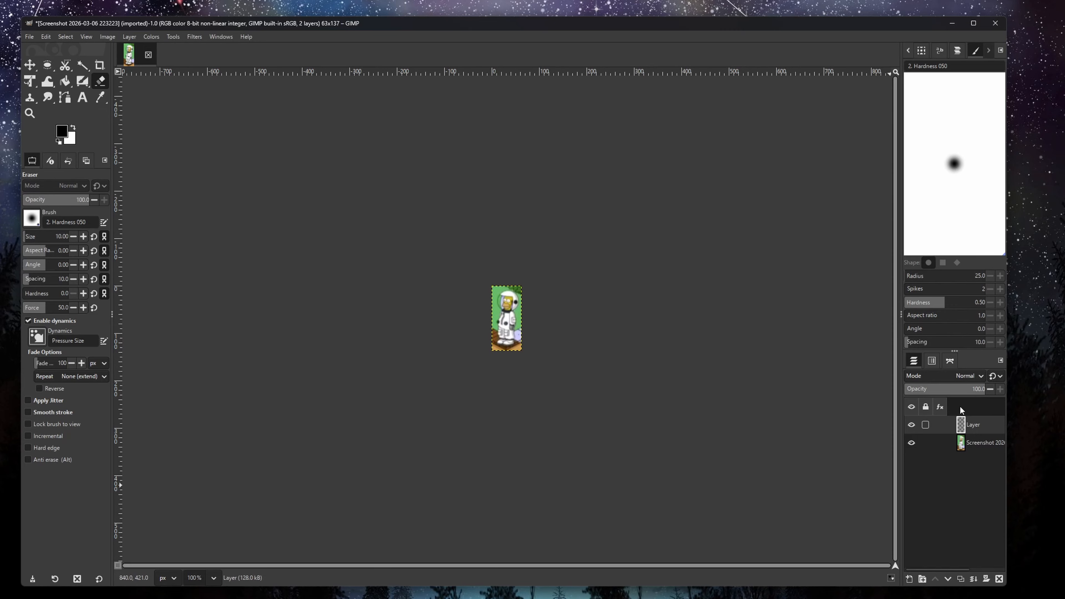
{"action": "left_click", "coordinate": [943, 444]}
{"action": "mouse_move", "coordinate": [944, 445]}
{"action": "left_mouse_down"}
{"action": "mouse_move", "coordinate": [945, 413]}
{"action": "mouse_move", "coordinate": [951, 450]}
{"action": "mouse_move", "coordinate": [950, 425]}
{"action": "left_mouse_up"}
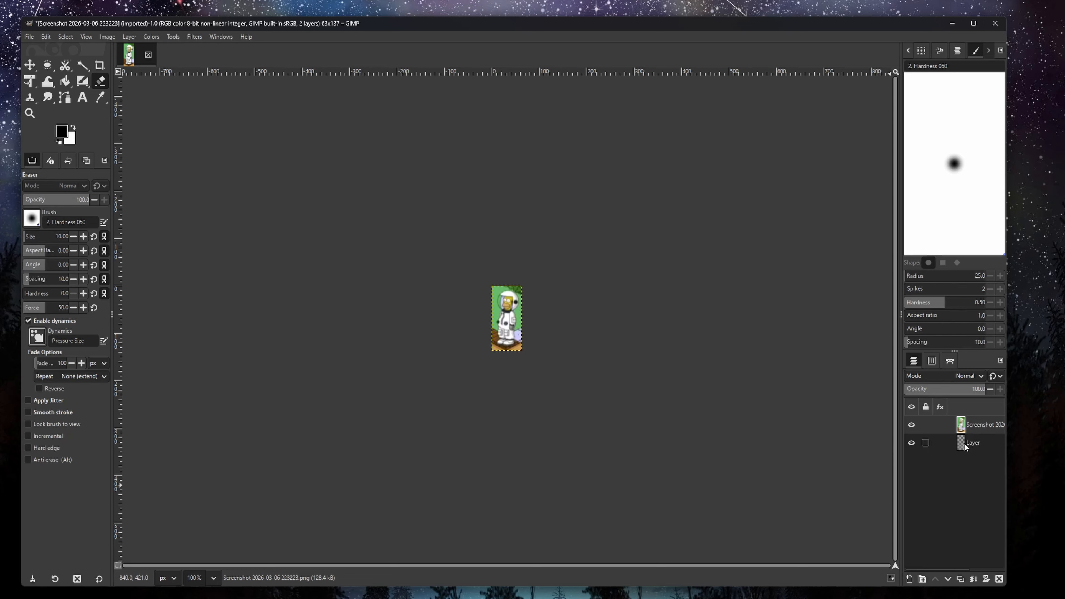
- Load a selection from the screenshot layer's transparency with Alpha to Selection
{"action": "right_click", "coordinate": [943, 425]}
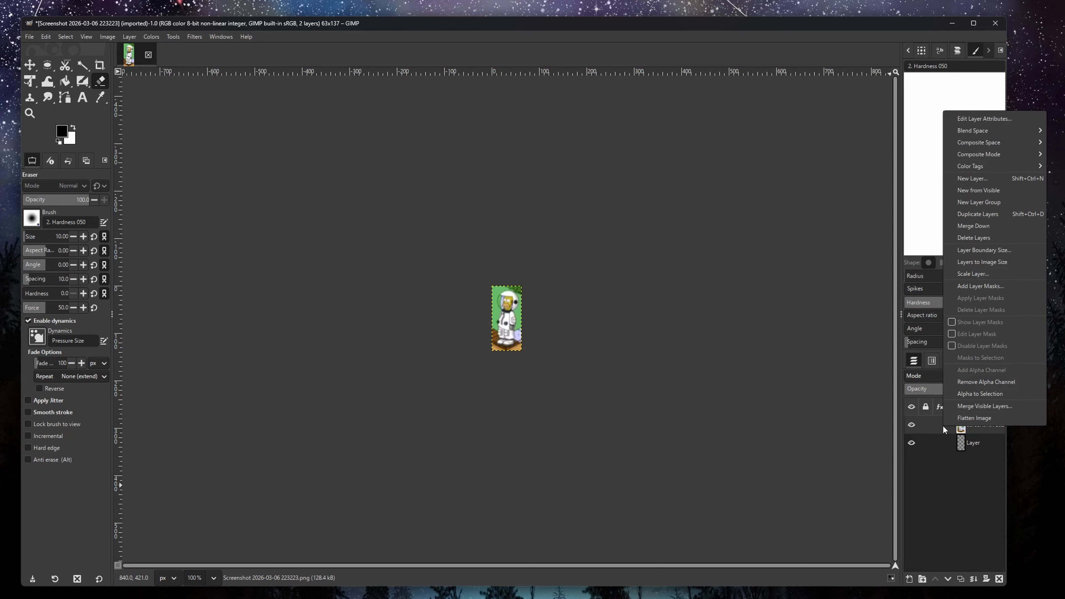
{"action": "left_click", "coordinate": [982, 393]}
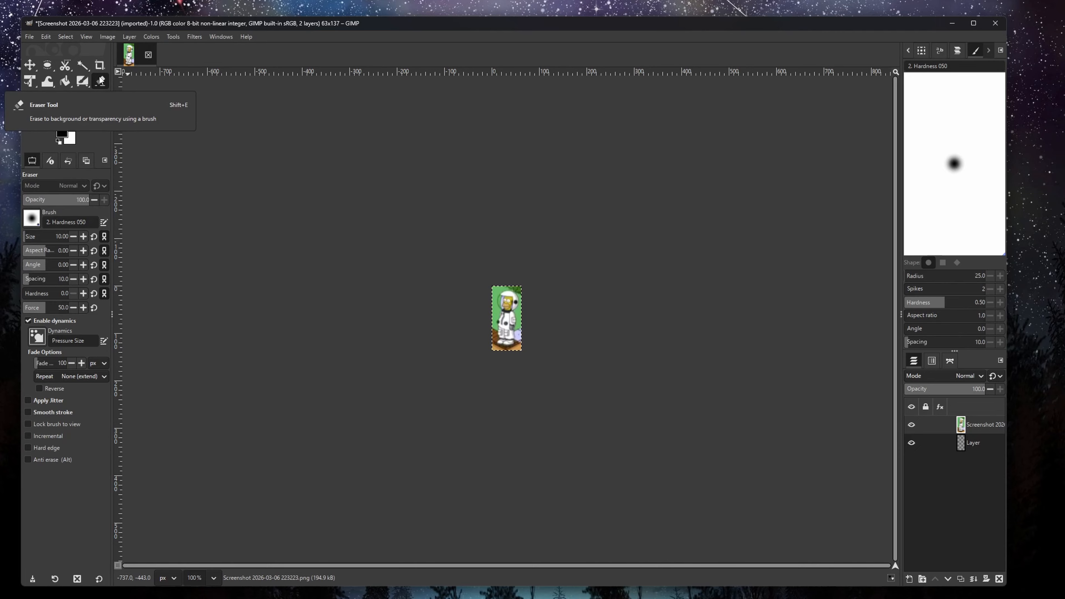
{"action": "left_click", "coordinate": [554, 310]}
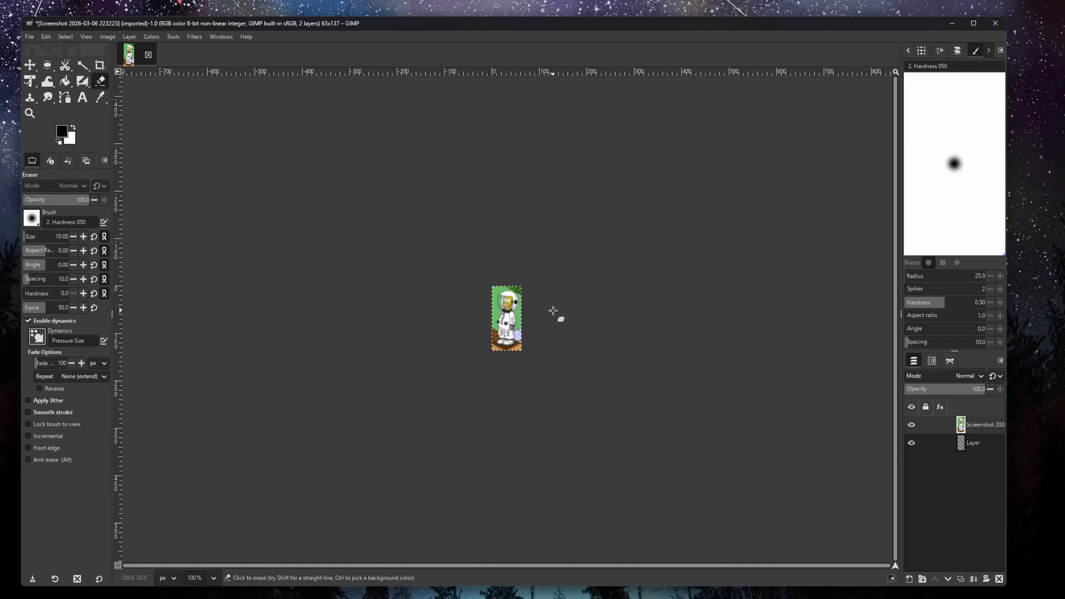
- Delete the light green background on both sides of the astronaut using Fuzzy Select
{"action": "key", "text": "ctrl"}
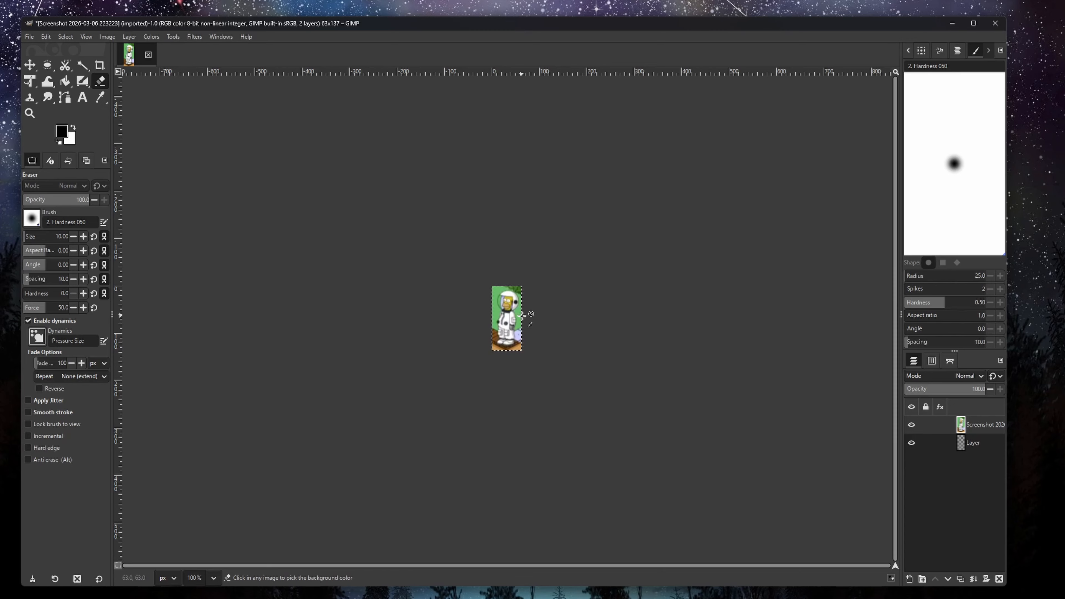
{"action": "scroll", "coordinate": [521, 320], "scroll_direction": "up", "scroll_amount": 8}
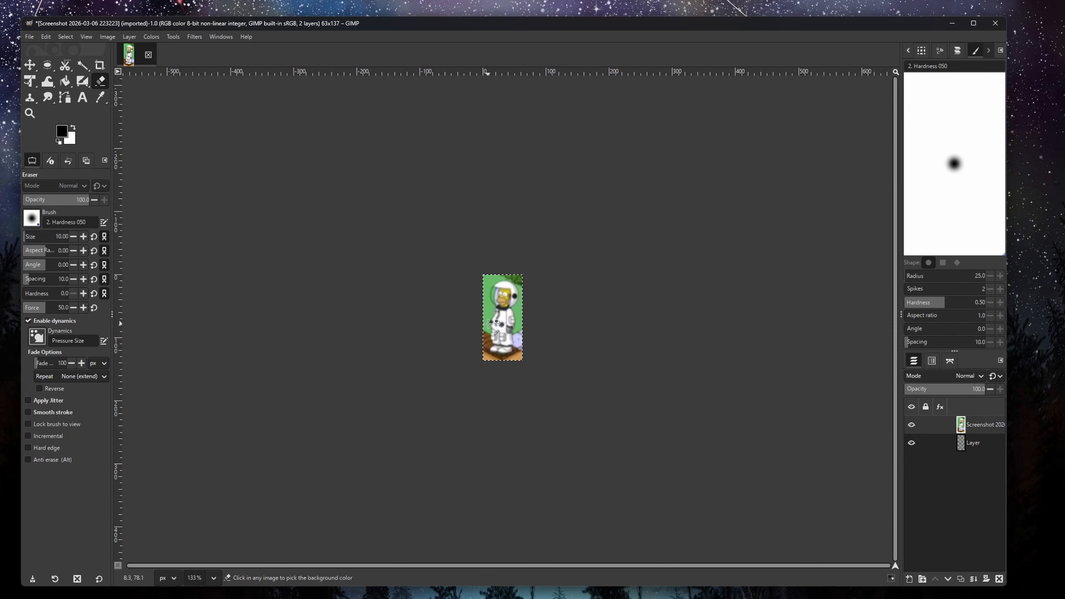
{"action": "scroll", "coordinate": [503, 305], "scroll_direction": "up", "scroll_amount": 5}
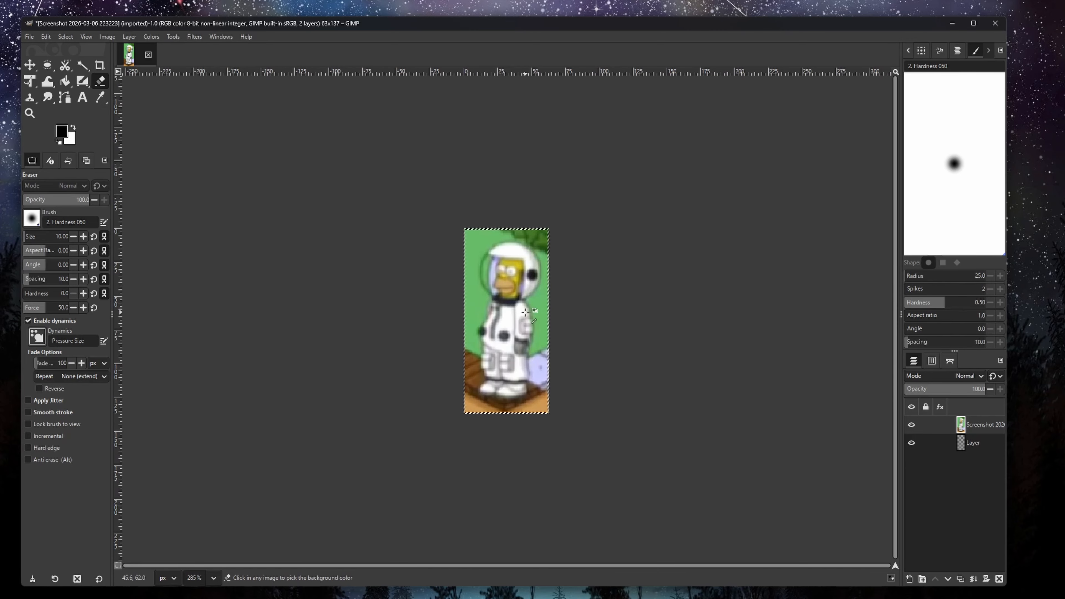
{"action": "scroll", "coordinate": [516, 317], "scroll_direction": "up", "scroll_amount": 4}
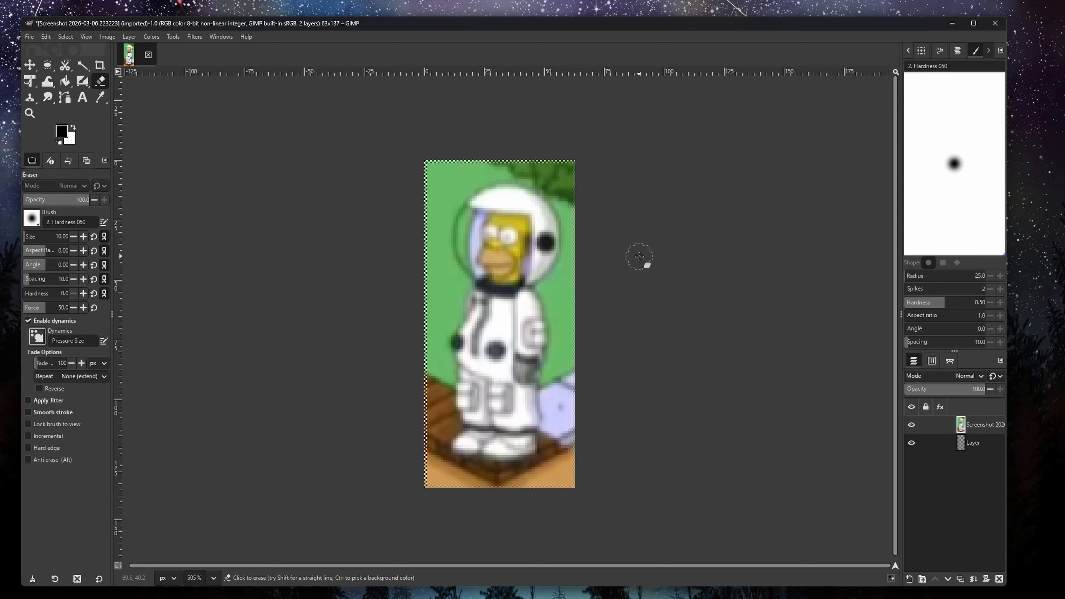
{"action": "key", "text": "u"}
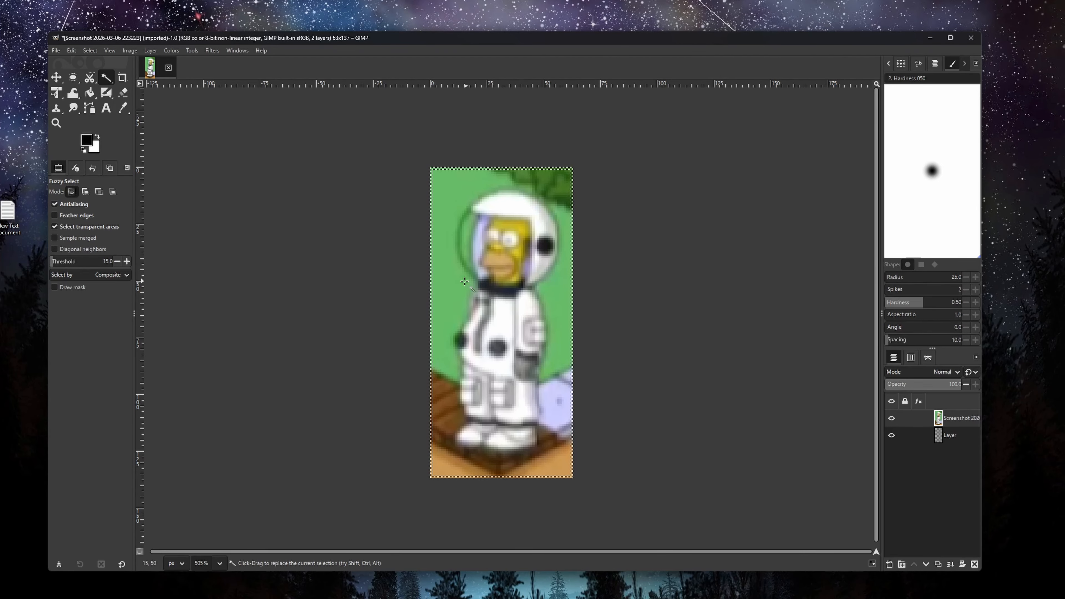
{"action": "left_click", "coordinate": [450, 190]}
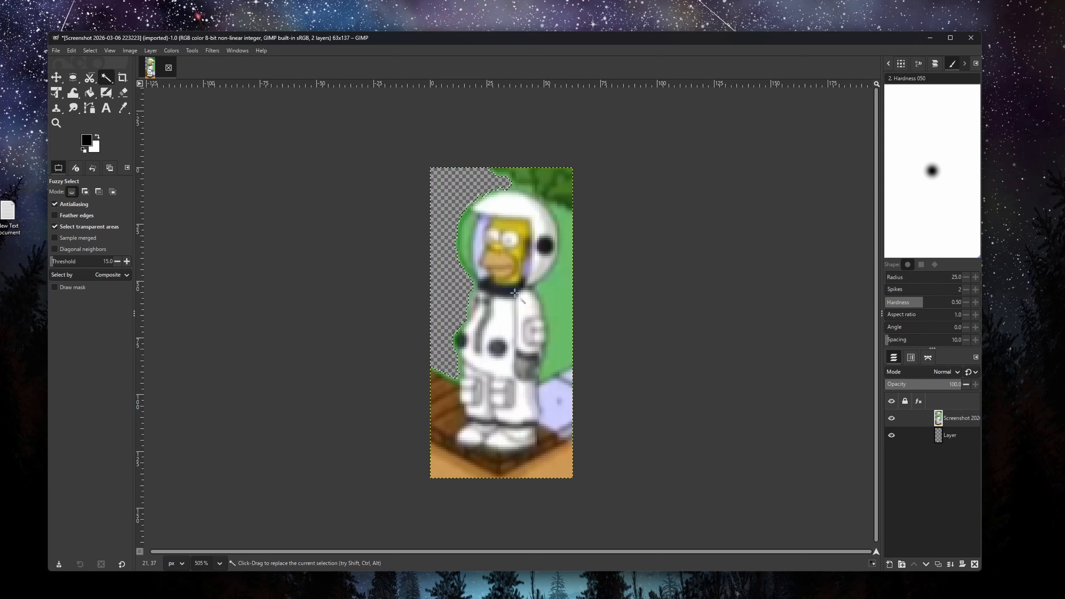
{"action": "left_click", "coordinate": [559, 299]}
{"action": "key", "text": "Delete"}
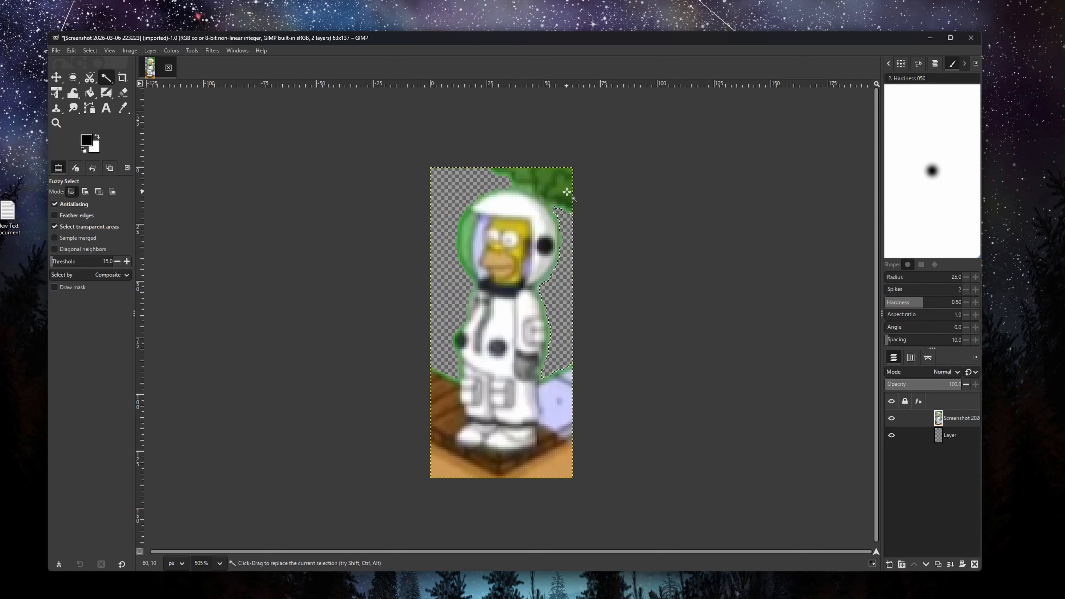
- Fuzzy-select and delete the dark green foliage patches above and to the right of the helmet
{"action": "left_click", "coordinate": [566, 190]}
{"action": "key", "text": "Delete"}
{"action": "left_click", "coordinate": [566, 201]}
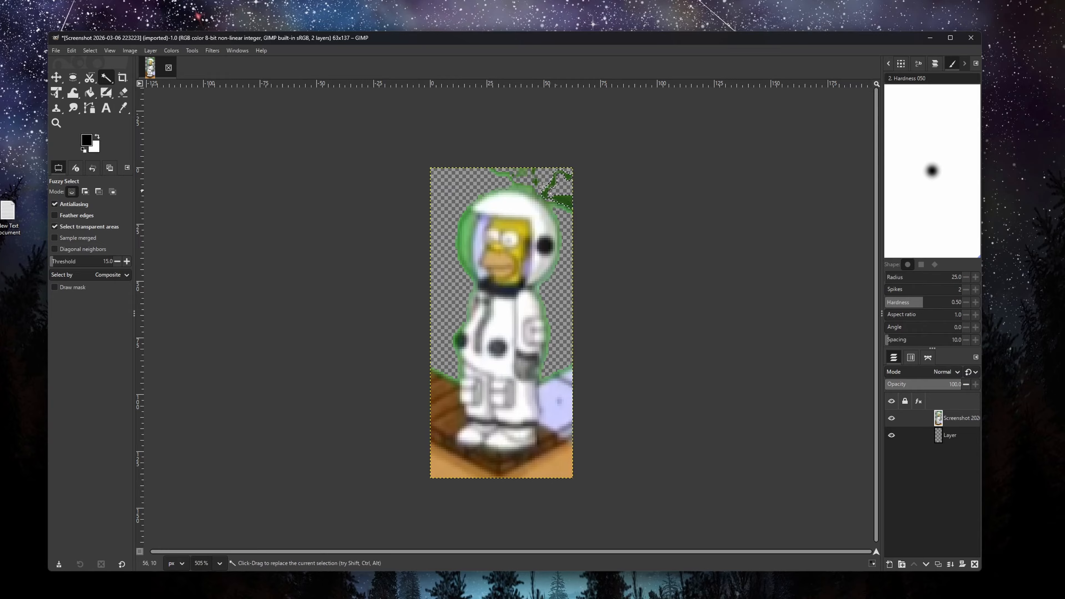
{"action": "key", "text": "Delete"}
{"action": "left_click", "coordinate": [512, 169]}
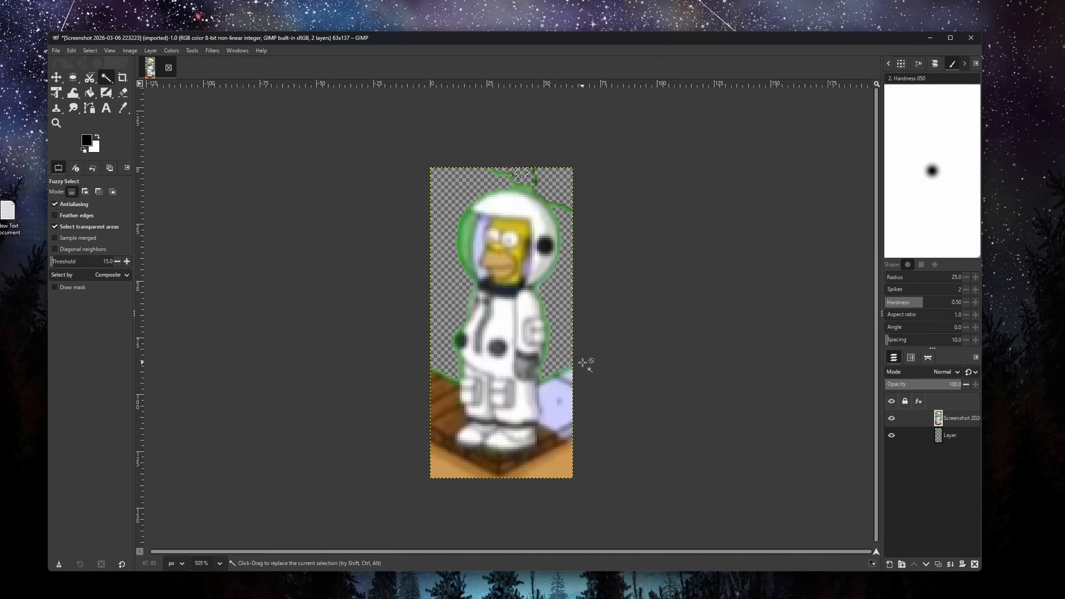
- Fuzzy-select and remove the light purple object beside the astronaut's right-hand leg
{"action": "left_click", "coordinate": [561, 392]}
{"action": "key", "text": "Delete"}
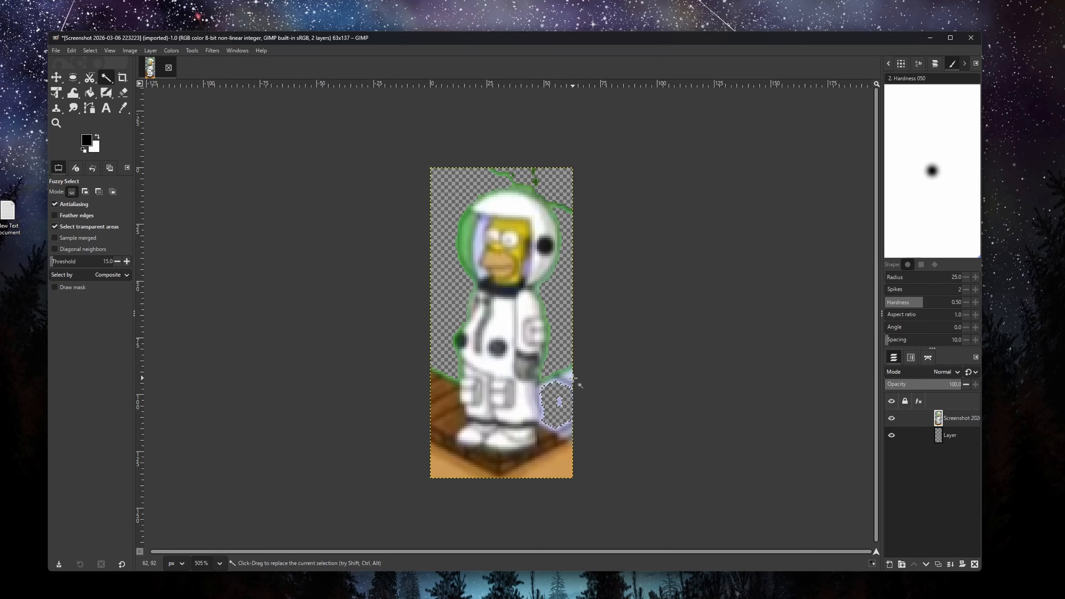
{"action": "left_click", "coordinate": [570, 377]}
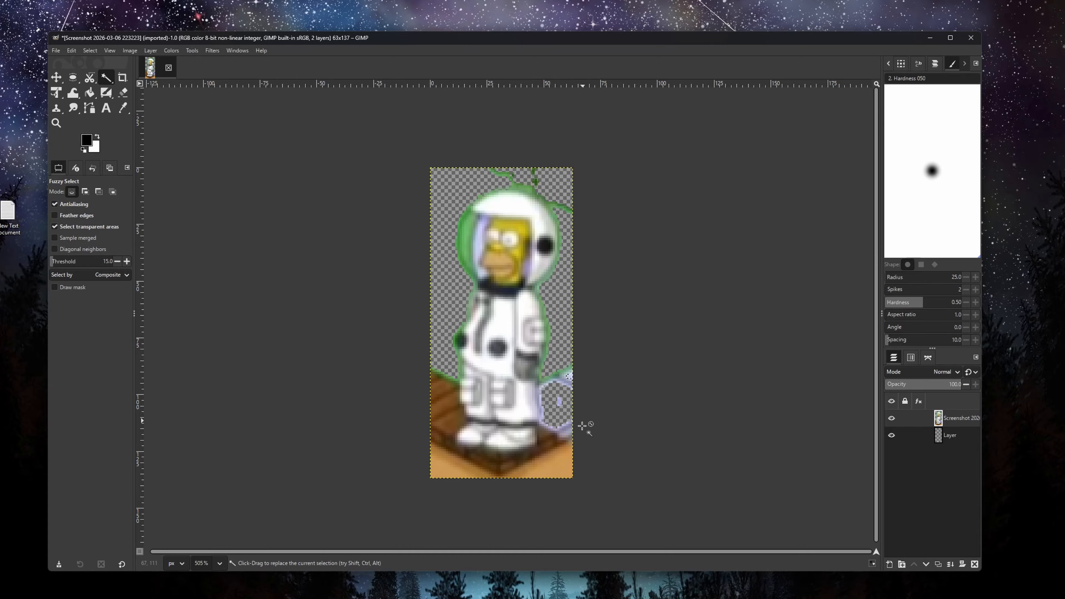
- Fuzzy-select and delete the light orange floor in both lower corners of the image
{"action": "left_click", "coordinate": [563, 463]}
{"action": "key", "text": "Delete"}
{"action": "left_click", "coordinate": [441, 464]}
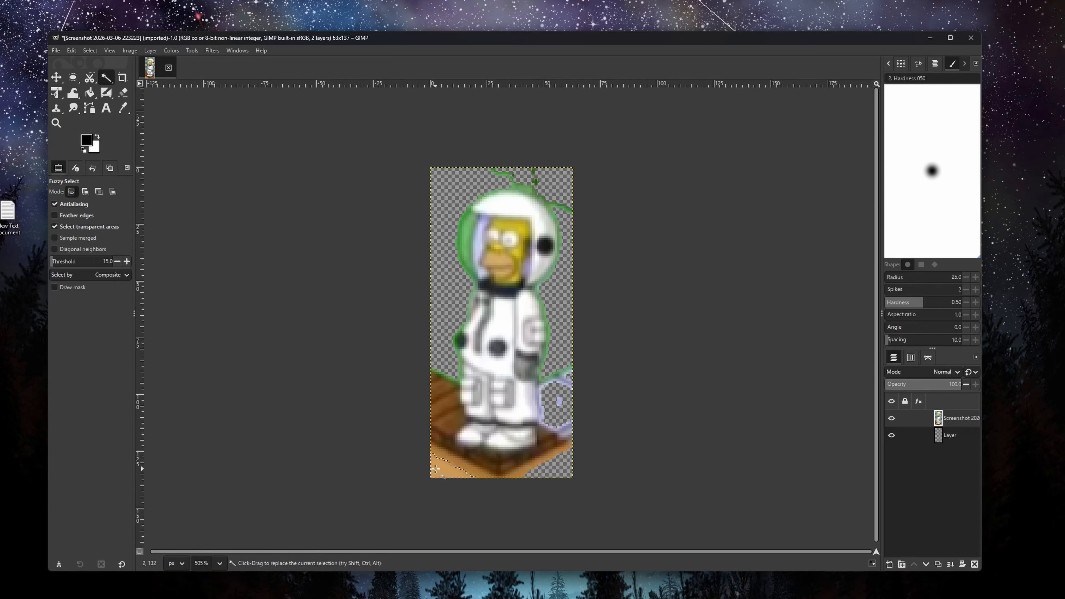
{"action": "key", "text": "Delete"}
- Fuzzy-select and delete the brown planks, the dark floor around the shoes and the orange floor edging
{"action": "left_click", "coordinate": [444, 428]}
{"action": "key", "text": "Delete"}
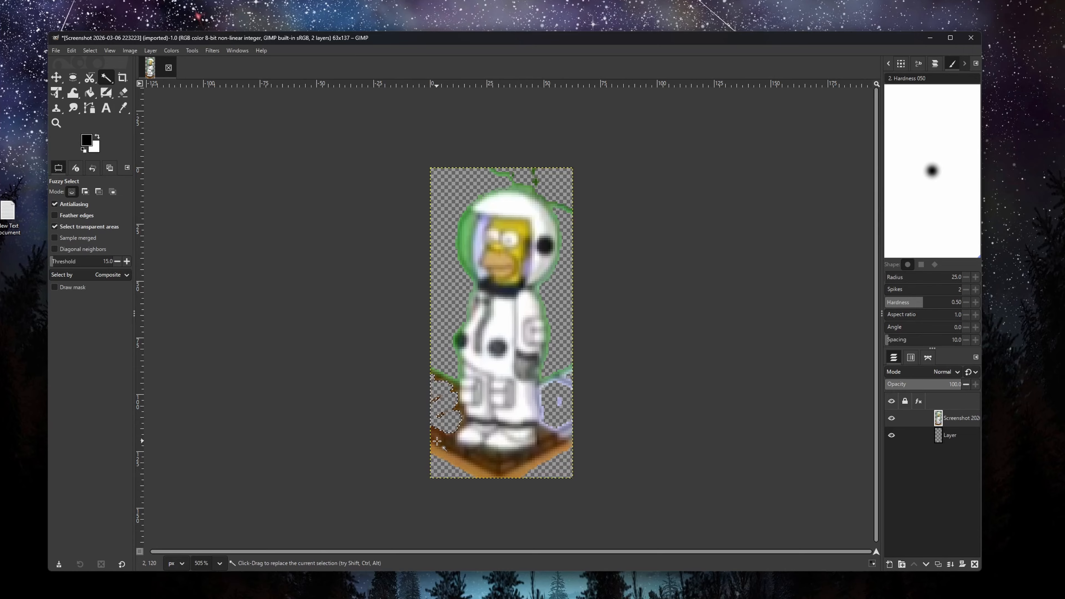
{"action": "left_click", "coordinate": [454, 459]}
{"action": "key", "text": "Delete"}
{"action": "left_click", "coordinate": [464, 465]}
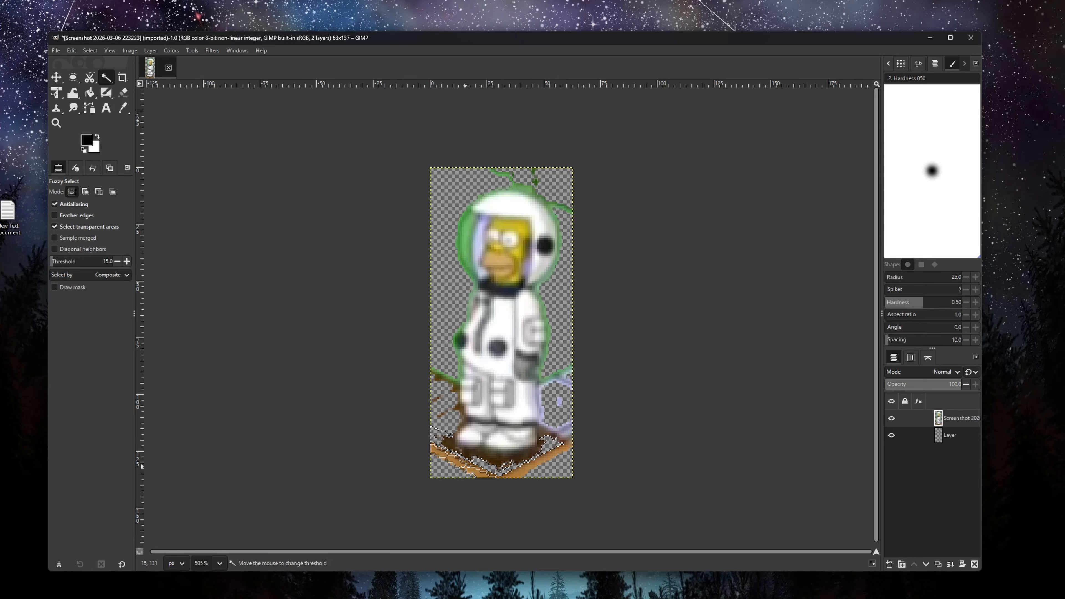
{"action": "key", "text": "Delete"}
{"action": "left_click", "coordinate": [537, 463]}
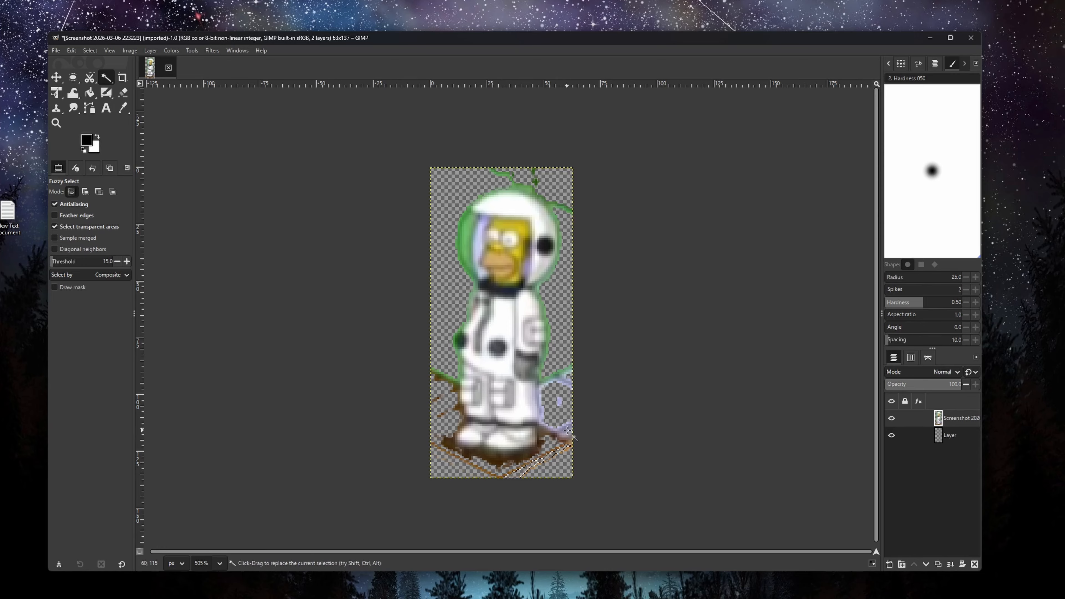
{"action": "key", "text": "Delete"}
{"action": "left_click", "coordinate": [567, 430]}
- Delete the white front of the astronaut's suit with Fuzzy Select and undo that deletion
{"action": "left_click", "coordinate": [507, 321]}
{"action": "key", "text": "Delete"}
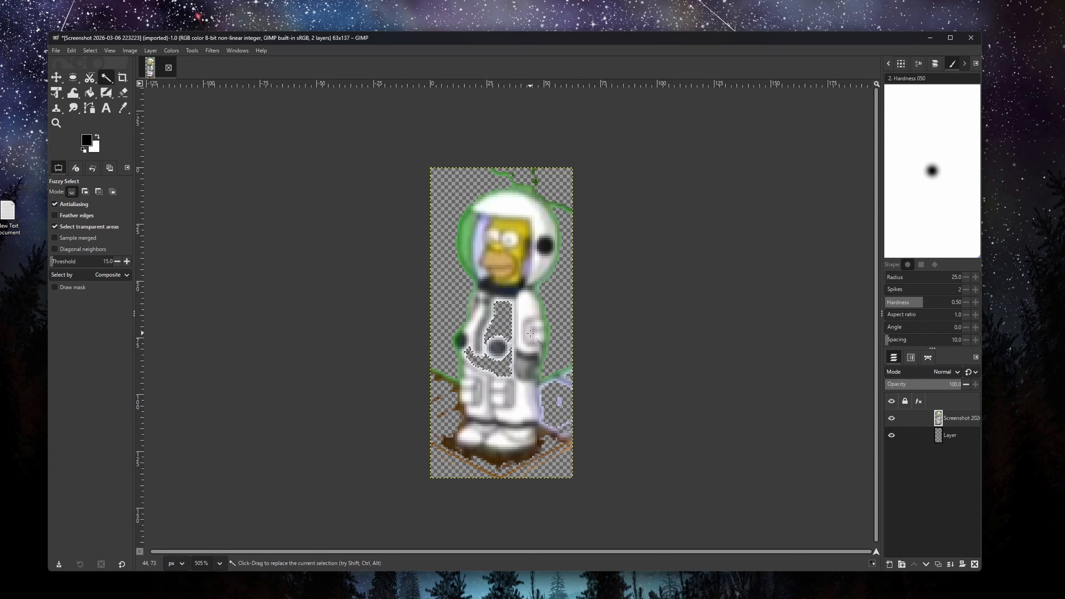
{"action": "key", "text": "ctrl+z"}
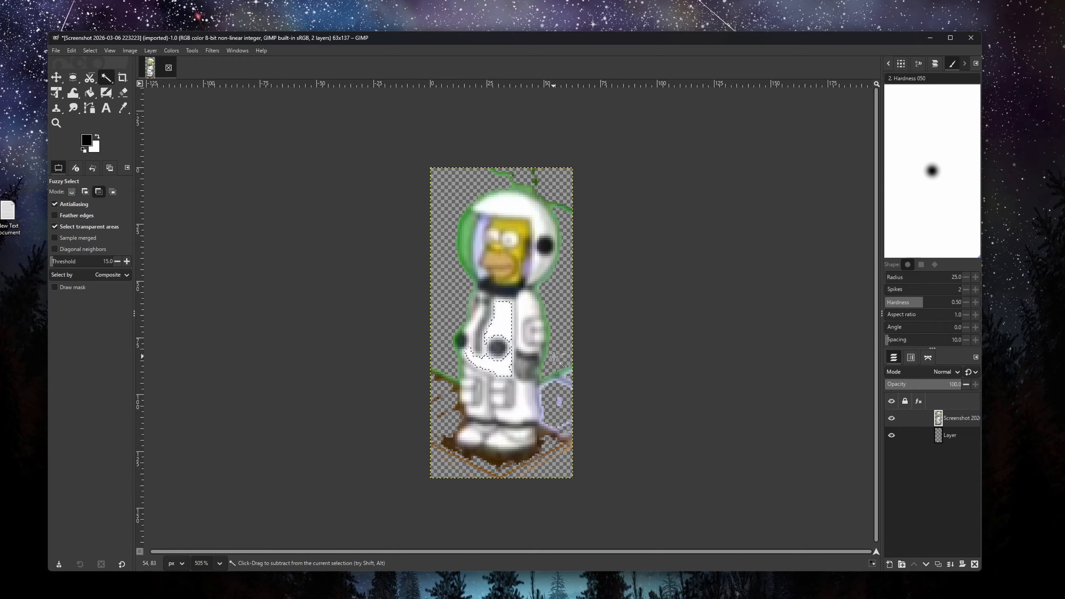
- Undo the floor deletions back to the selection of the brown planks beside the legs
{"action": "key", "text": "ctrl+z"}
{"action": "left_click", "coordinate": [565, 440], "text": "ctrl"}
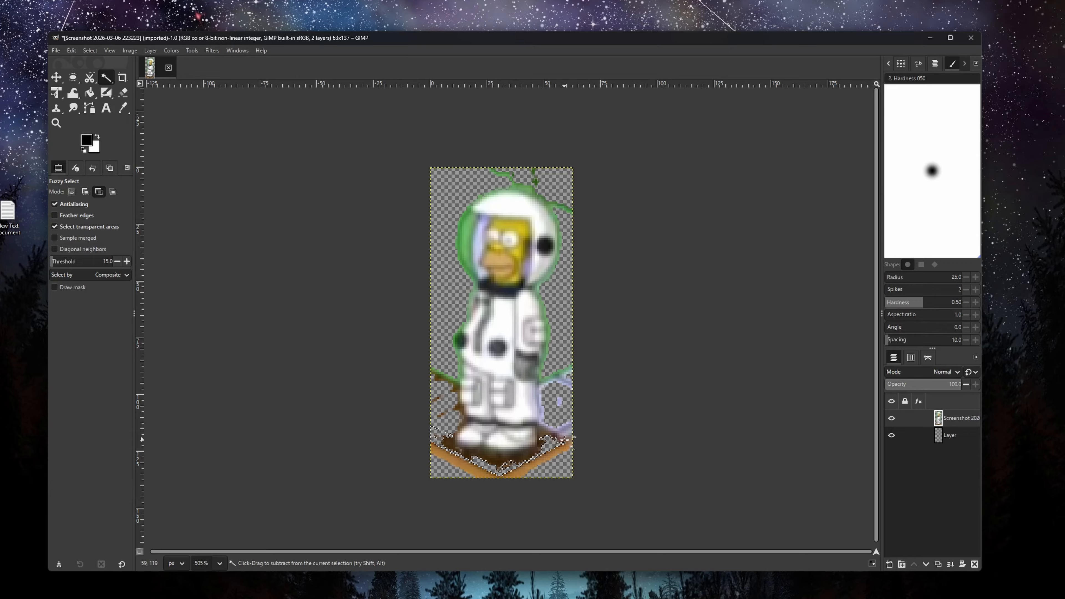
{"action": "key", "text": "ctrl+z"}
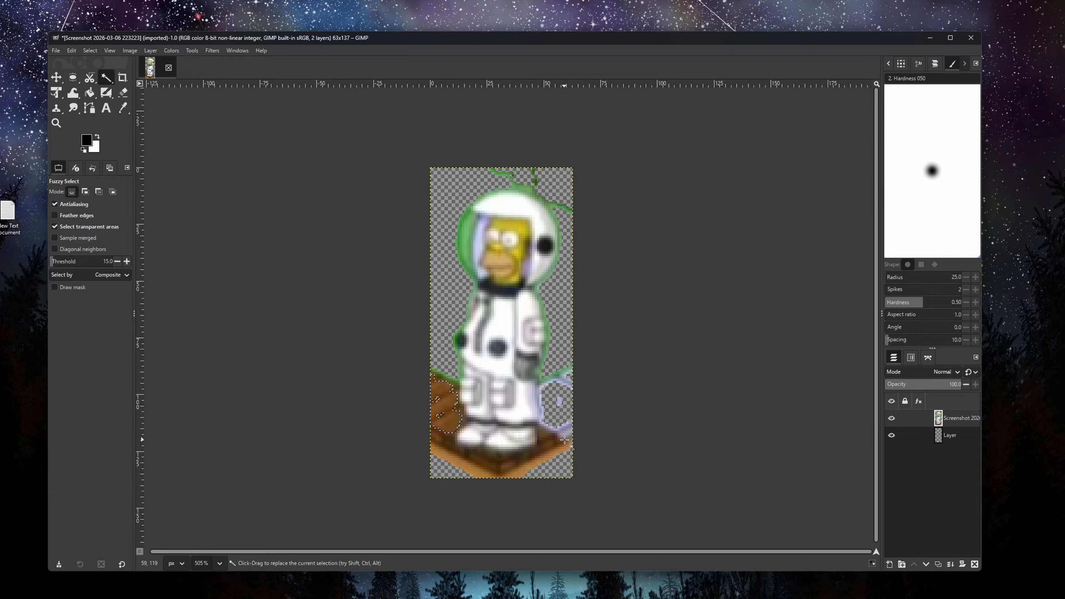
- Delete the selected brown planks, then fuzzy-select and delete the dark floor around the shoes and the orange edging
{"action": "key", "text": "Delete"}
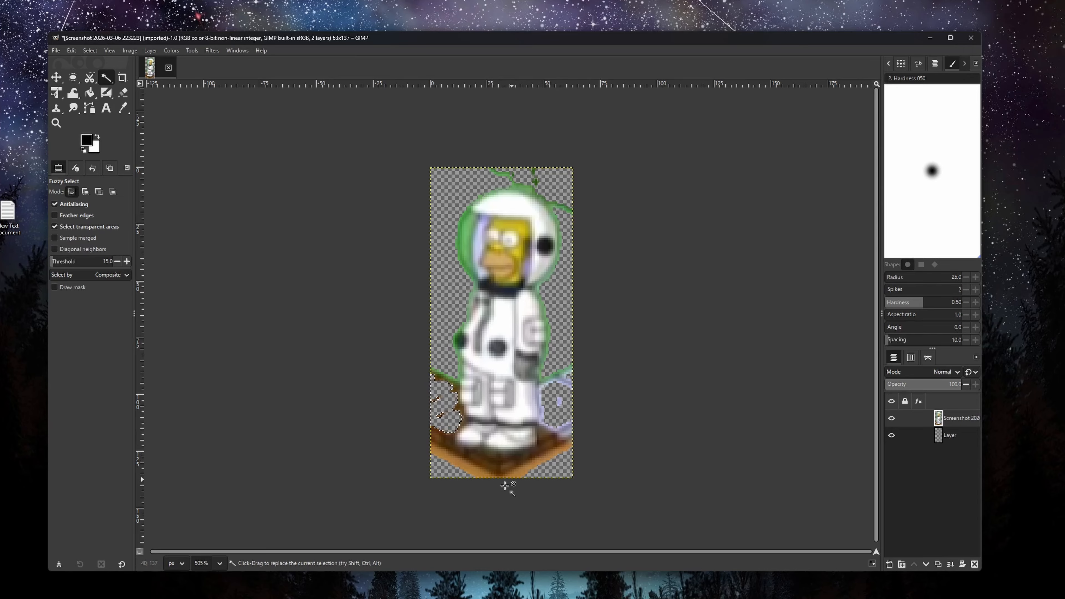
{"action": "left_click", "coordinate": [439, 445]}
{"action": "left_click_drag", "start_coordinate": [439, 444], "coordinate": [535, 477]}
{"action": "key", "text": "Delete"}
{"action": "left_click", "coordinate": [566, 430]}
{"action": "key", "text": "Delete"}
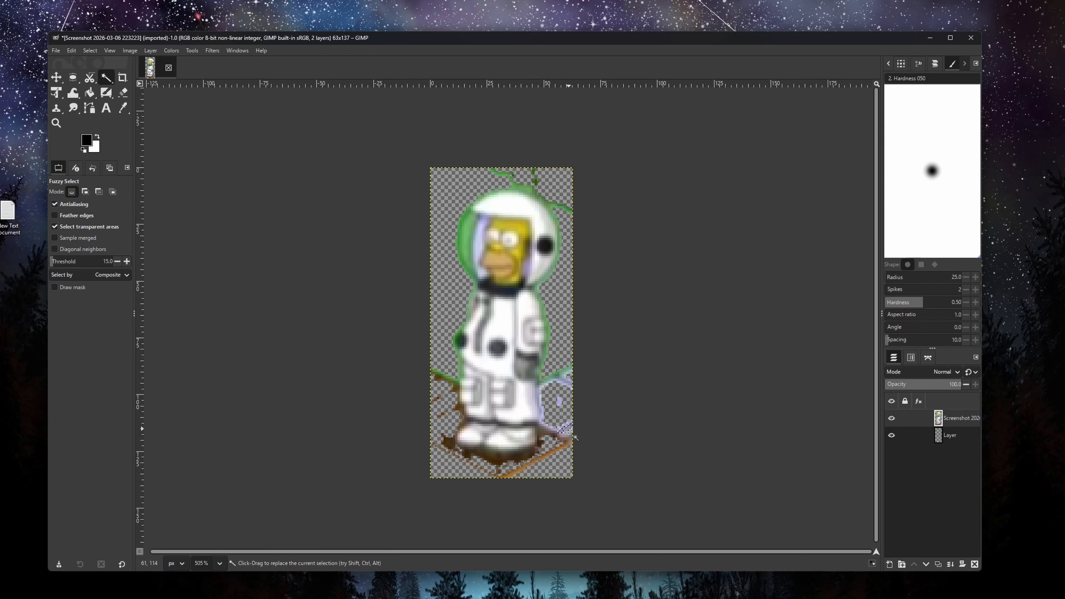
{"action": "left_click", "coordinate": [564, 436]}
{"action": "key", "text": "Delete"}
- Erase the leftover floor, green line and purple outline around the legs with the Eraser, keeping the suit intact
{"action": "key", "text": "ctrl"}
{"action": "key", "text": "ctrl+shift"}
{"action": "key", "text": "shift+e"}
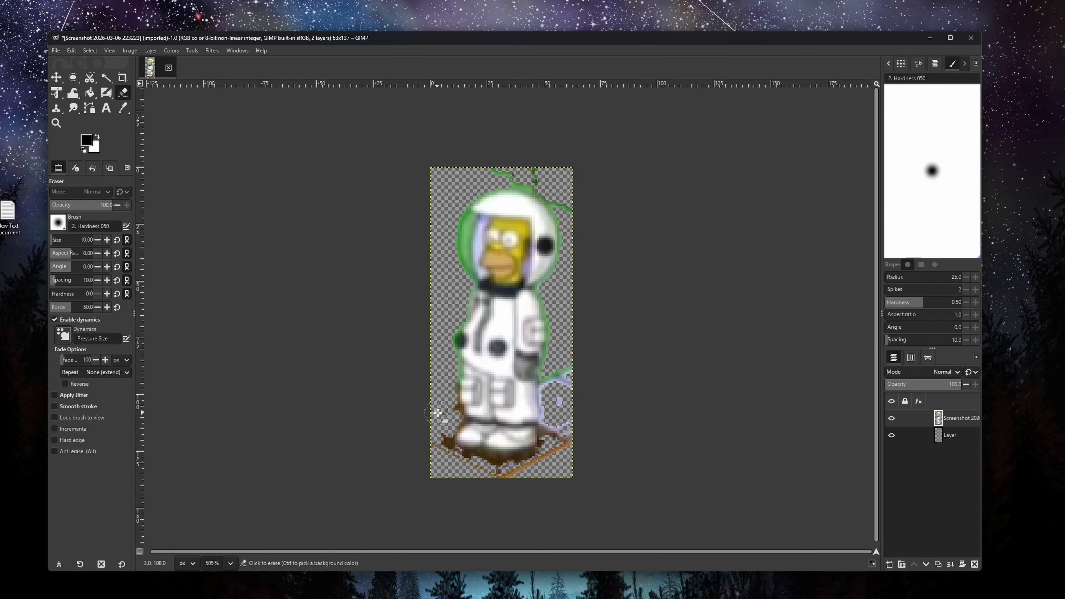
{"action": "mouse_move", "coordinate": [448, 413]}
{"action": "left_mouse_down"}
{"action": "mouse_move", "coordinate": [445, 473]}
{"action": "mouse_move", "coordinate": [459, 462]}
{"action": "mouse_move", "coordinate": [541, 469]}
{"action": "mouse_move", "coordinate": [568, 443]}
{"action": "mouse_move", "coordinate": [556, 431]}
{"action": "mouse_move", "coordinate": [550, 447]}
{"action": "mouse_move", "coordinate": [570, 455]}
{"action": "mouse_move", "coordinate": [571, 393]}
{"action": "mouse_move", "coordinate": [550, 386]}
{"action": "mouse_move", "coordinate": [564, 365]}
{"action": "mouse_move", "coordinate": [519, 334]}
{"action": "mouse_move", "coordinate": [470, 370]}
{"action": "mouse_move", "coordinate": [515, 337]}
{"action": "mouse_move", "coordinate": [570, 372]}
{"action": "left_mouse_up"}
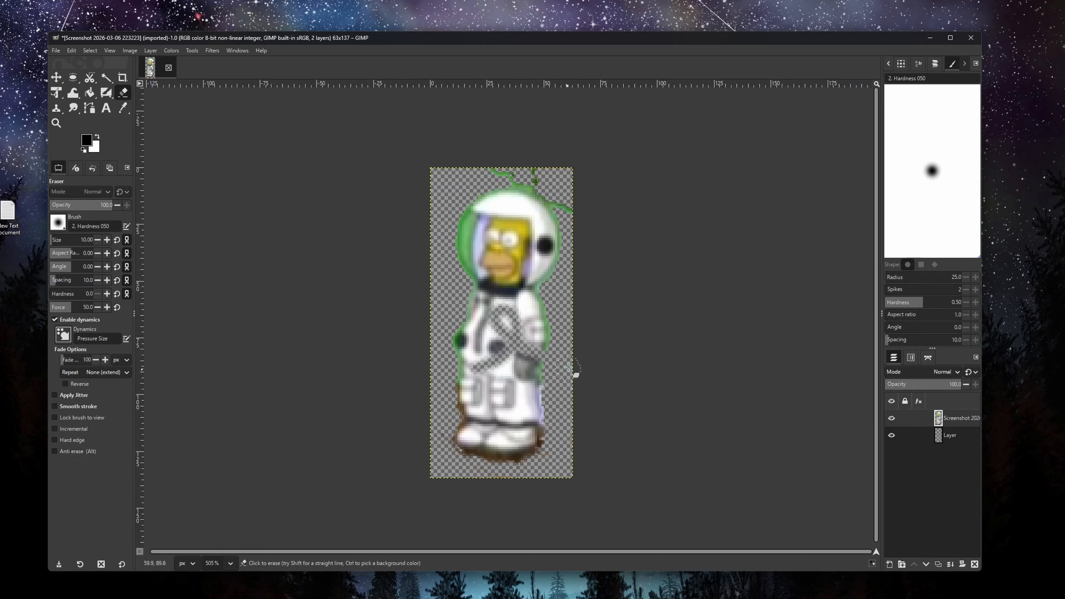
{"action": "key", "text": "ctrl+z"}
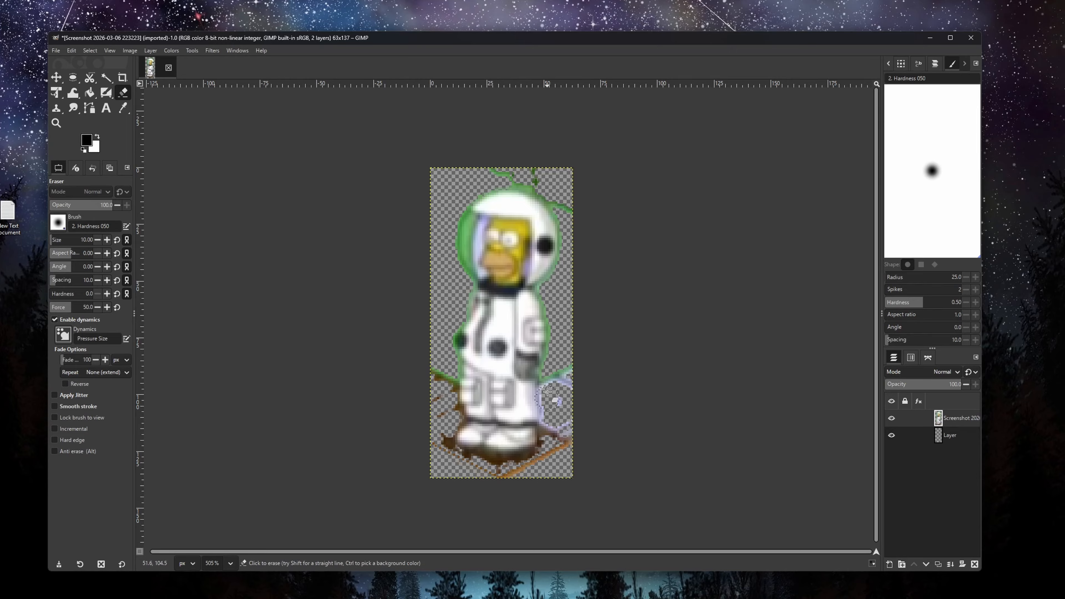
{"action": "mouse_move", "coordinate": [433, 366]}
{"action": "left_mouse_down"}
{"action": "mouse_move", "coordinate": [437, 390]}
{"action": "mouse_move", "coordinate": [451, 382]}
{"action": "mouse_move", "coordinate": [438, 367]}
{"action": "left_mouse_up"}
{"action": "mouse_move", "coordinate": [440, 422]}
{"action": "left_mouse_down"}
{"action": "mouse_move", "coordinate": [436, 449]}
{"action": "mouse_move", "coordinate": [478, 466]}
{"action": "mouse_move", "coordinate": [556, 462]}
{"action": "mouse_move", "coordinate": [564, 431]}
{"action": "mouse_move", "coordinate": [549, 432]}
{"action": "mouse_move", "coordinate": [550, 450]}
{"action": "mouse_move", "coordinate": [554, 432]}
{"action": "mouse_move", "coordinate": [559, 439]}
{"action": "mouse_move", "coordinate": [539, 467]}
{"action": "mouse_move", "coordinate": [544, 455]}
{"action": "mouse_move", "coordinate": [511, 474]}
{"action": "mouse_move", "coordinate": [454, 466]}
{"action": "mouse_move", "coordinate": [563, 452]}
{"action": "mouse_move", "coordinate": [569, 422]}
{"action": "mouse_move", "coordinate": [564, 434]}
{"action": "mouse_move", "coordinate": [550, 375]}
{"action": "mouse_move", "coordinate": [563, 372]}
{"action": "mouse_move", "coordinate": [570, 389]}
{"action": "mouse_move", "coordinate": [579, 367]}
{"action": "left_mouse_up"}
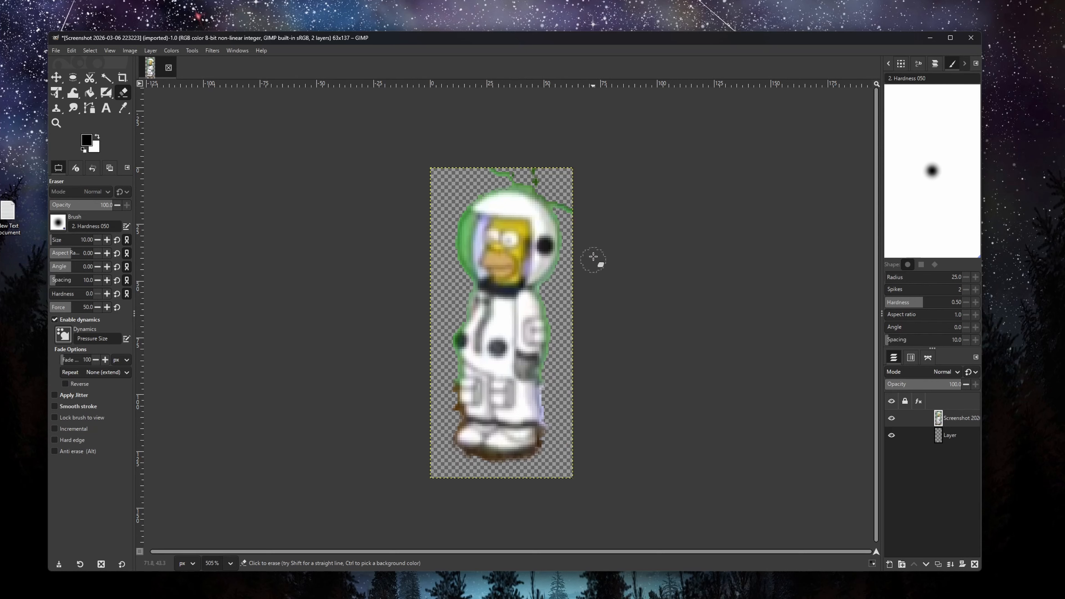
- Erase the green foliage remnants above the helmet and the brown fringe along the left leg
{"action": "mouse_move", "coordinate": [594, 257]}
{"action": "left_mouse_down"}
{"action": "mouse_move", "coordinate": [550, 181]}
{"action": "mouse_move", "coordinate": [497, 172]}
{"action": "mouse_move", "coordinate": [539, 184]}
{"action": "mouse_move", "coordinate": [526, 181]}
{"action": "left_mouse_up"}
{"action": "mouse_move", "coordinate": [453, 407]}
{"action": "left_mouse_down"}
{"action": "mouse_move", "coordinate": [459, 419]}
{"action": "mouse_move", "coordinate": [453, 390]}
{"action": "left_mouse_up"}
{"action": "left_click_drag", "start_coordinate": [450, 384], "coordinate": [455, 409]}
- Trim the brown fringe beneath the shoes with the Eraser at size 5
{"action": "scroll", "coordinate": [484, 368], "scroll_direction": "up", "scroll_amount": 4}
{"action": "scroll", "coordinate": [485, 368], "scroll_direction": "up", "scroll_amount": 1}
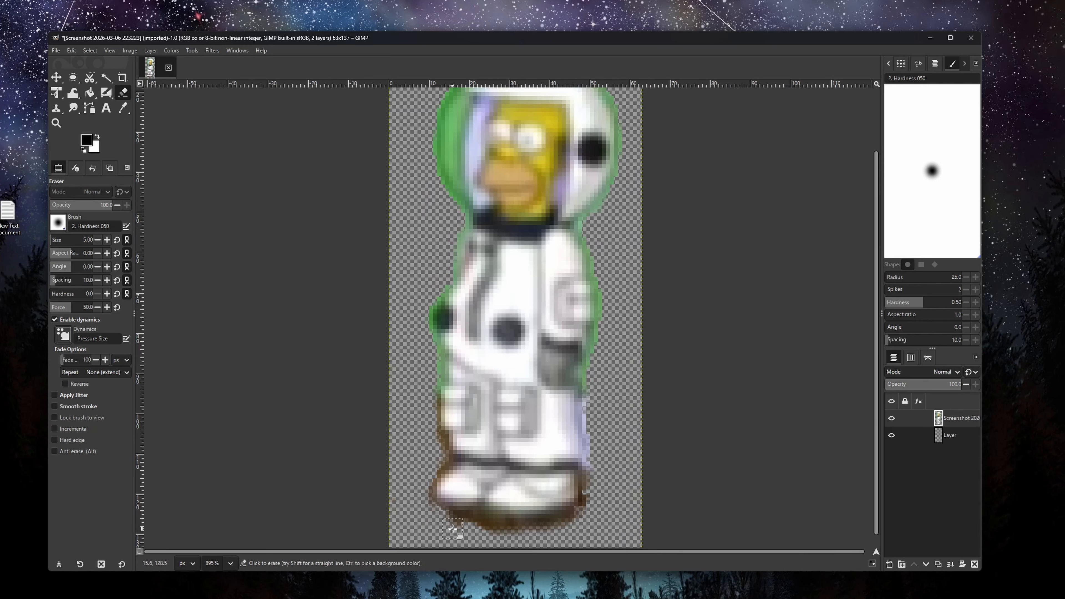
{"action": "mouse_move", "coordinate": [466, 530]}
{"action": "left_mouse_down"}
{"action": "mouse_move", "coordinate": [568, 529]}
{"action": "mouse_move", "coordinate": [602, 499]}
{"action": "mouse_move", "coordinate": [587, 513]}
{"action": "left_mouse_up"}
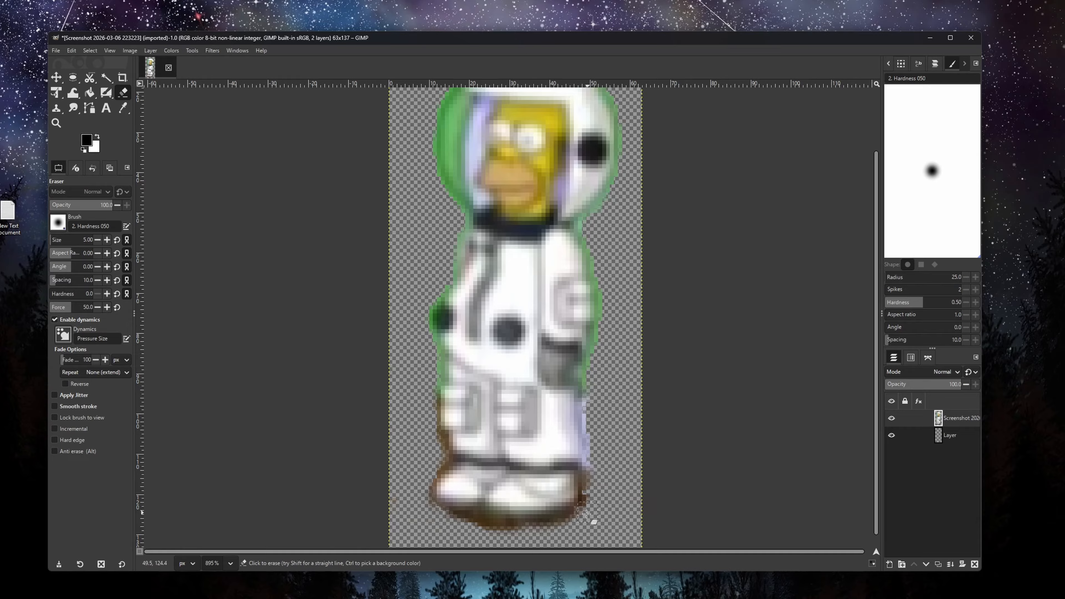
- Start exporting the cut-out astronaut image with Export As
{"action": "scroll", "coordinate": [612, 309], "scroll_direction": "down", "scroll_amount": 2}
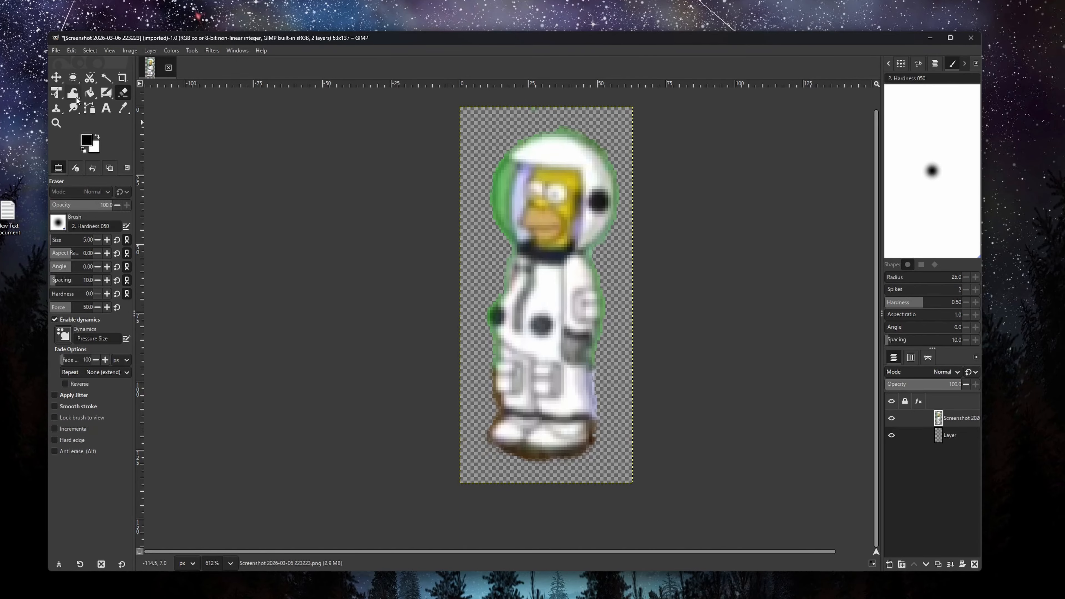
{"action": "left_click", "coordinate": [56, 50]}
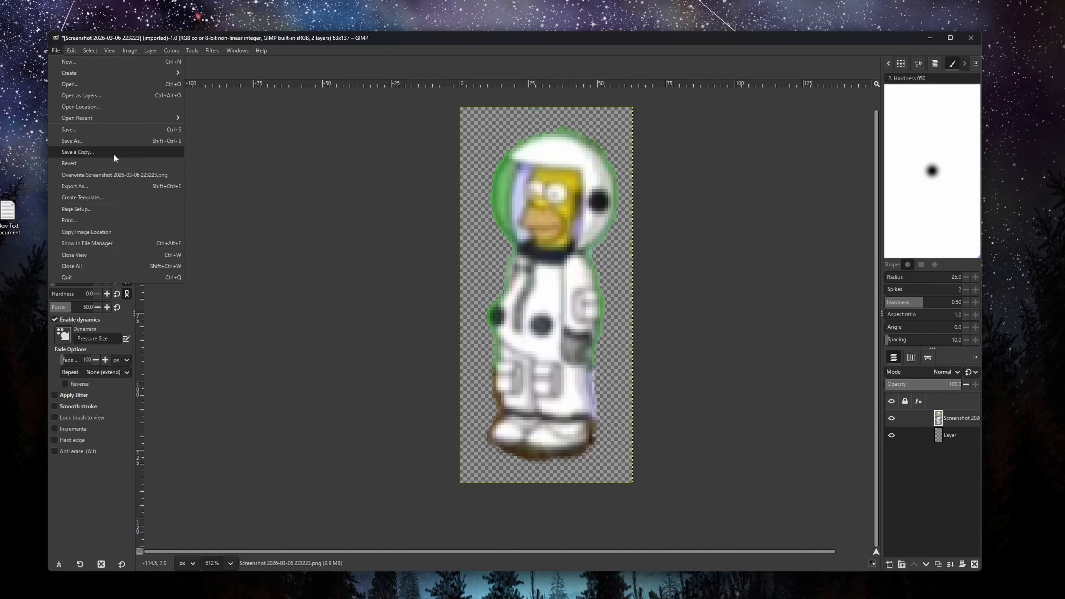
{"action": "left_click", "coordinate": [115, 189]}
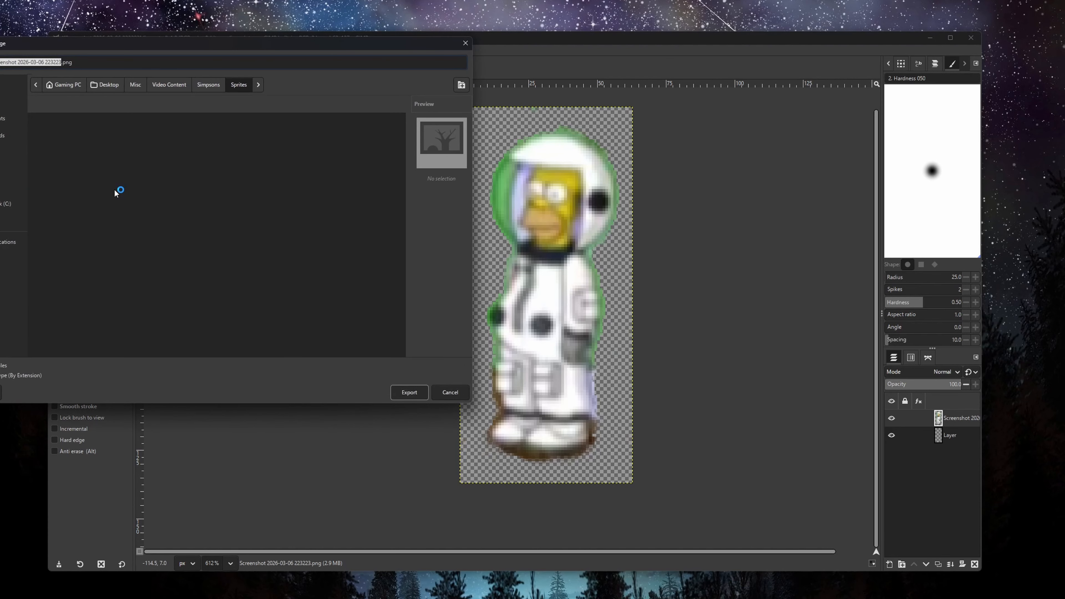